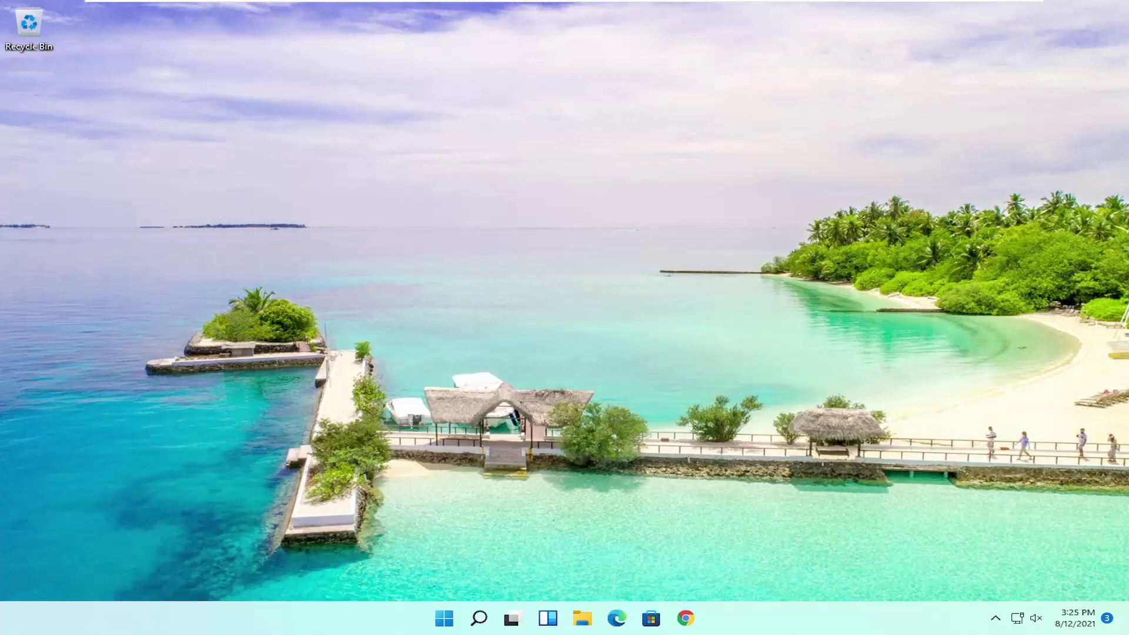
# Search Windows for 'regedit' and launch Registry Editor as administrator.
pyautogui.click(478, 620)
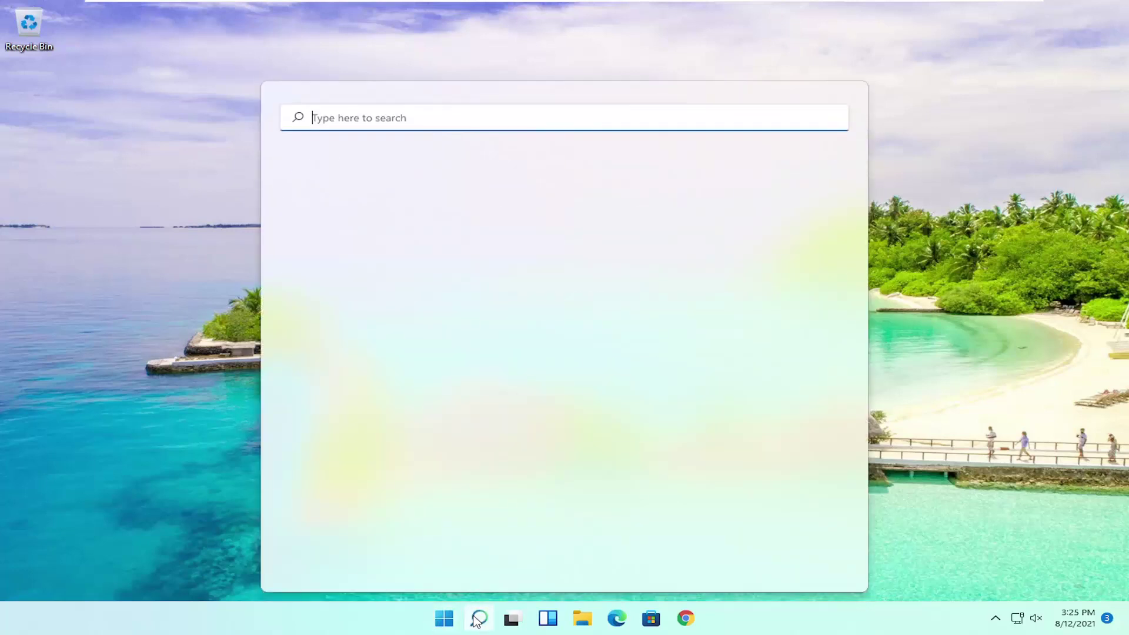
pyautogui.write('reged')
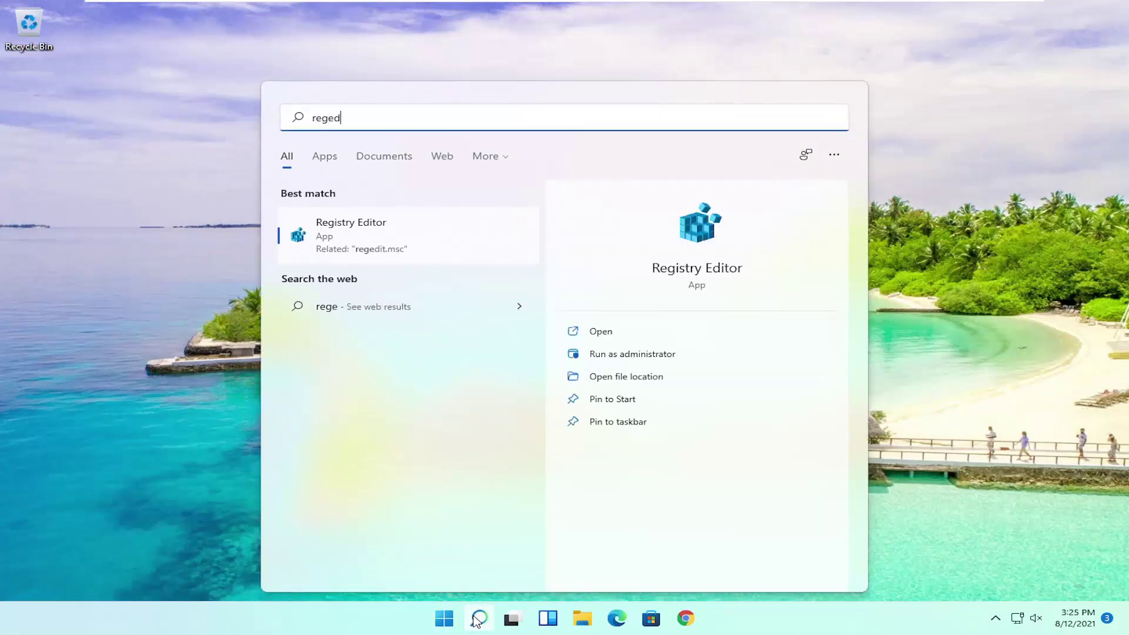
pyautogui.write('it')
pyautogui.rightClick(352, 232)
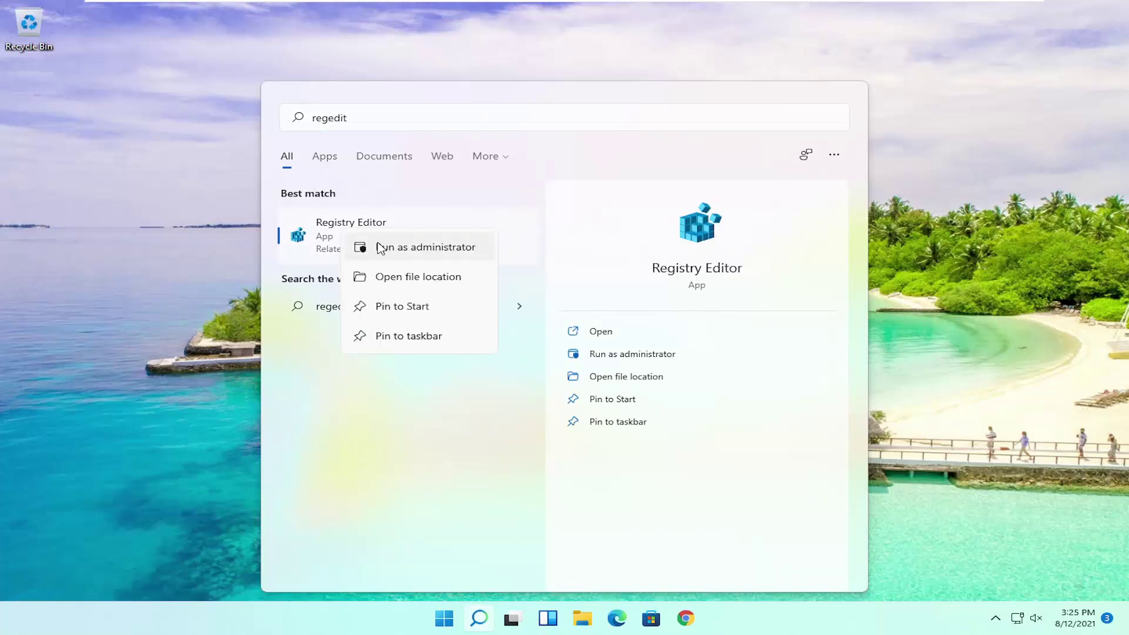
pyautogui.click(382, 248)
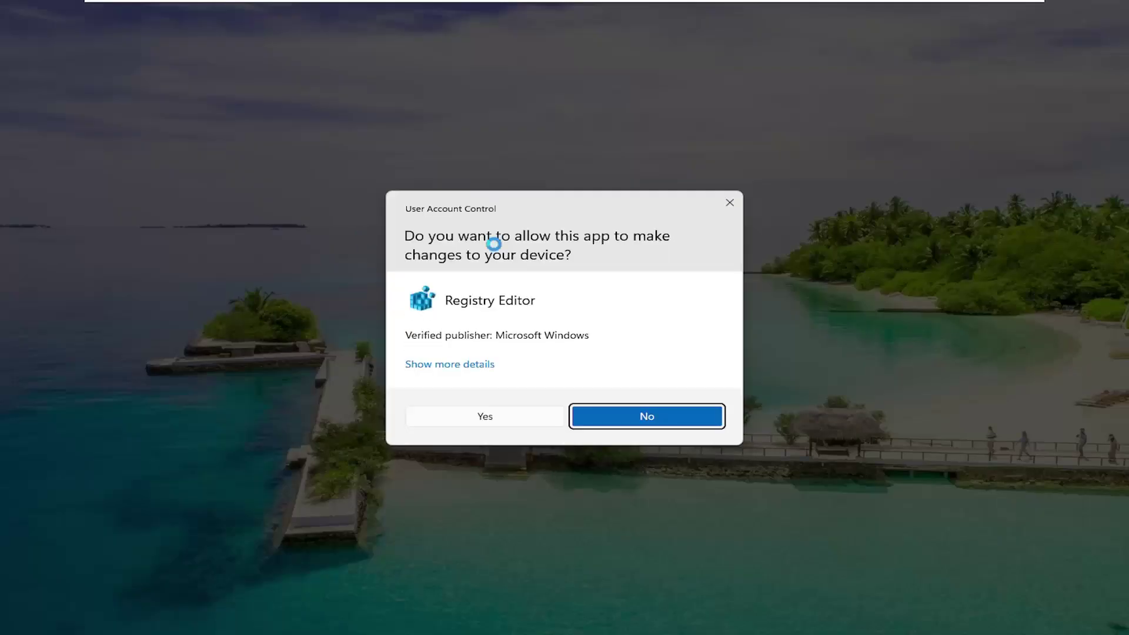
# Allow the elevated launch, collapse HKEY_LOCAL_MACHINE, then cancel a whole-registry export.
pyautogui.click(474, 418)
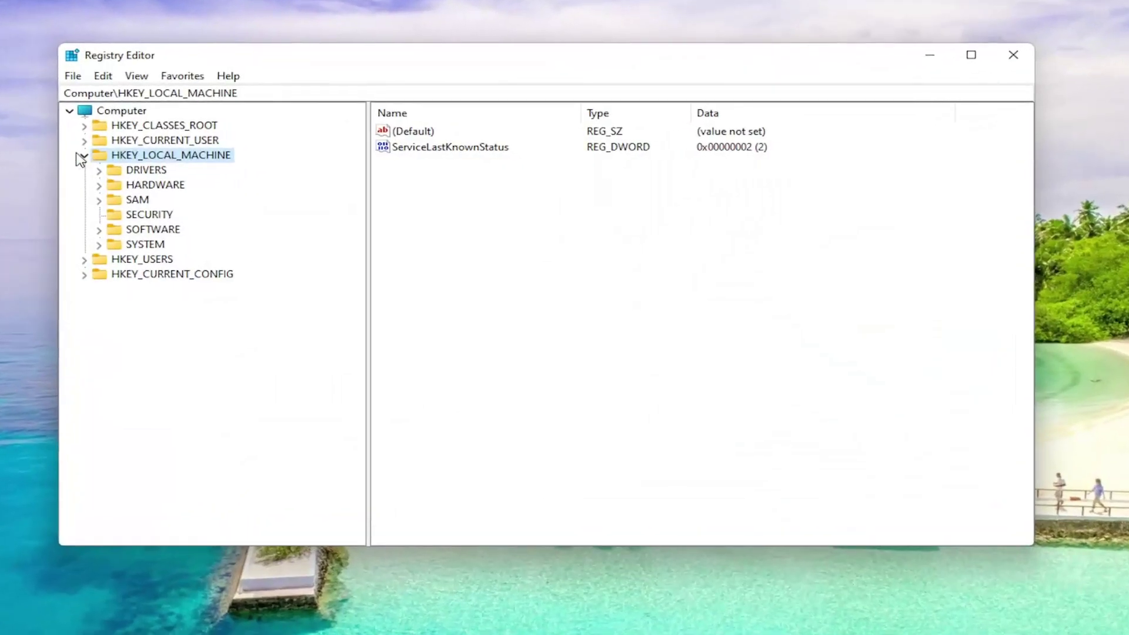
pyautogui.click(149, 160)
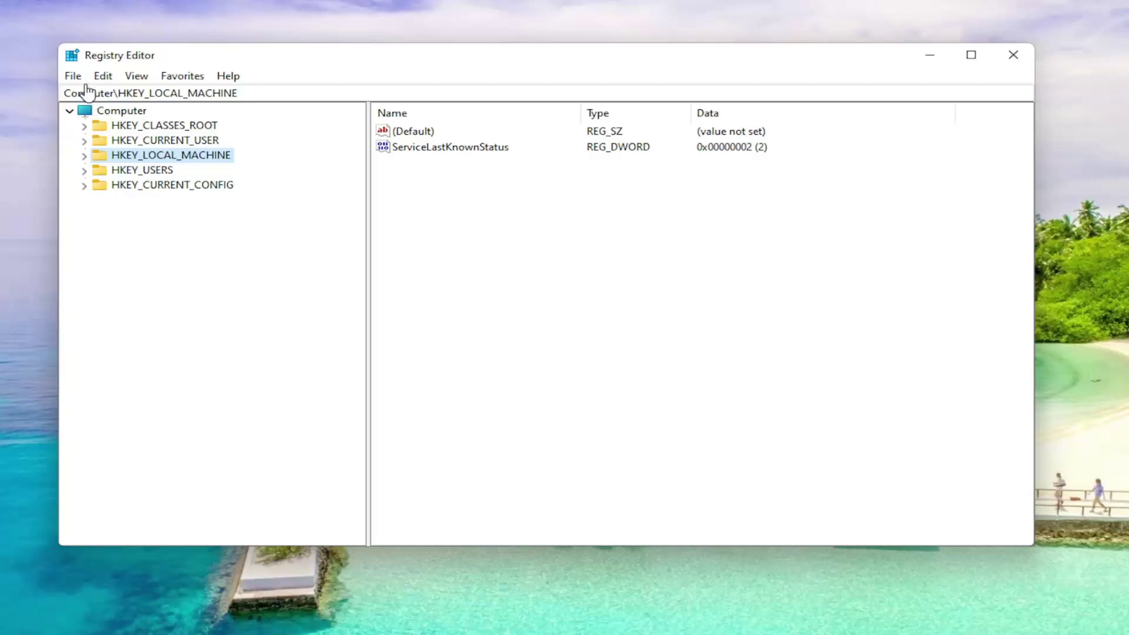
pyautogui.click(76, 77)
pyautogui.click(108, 113)
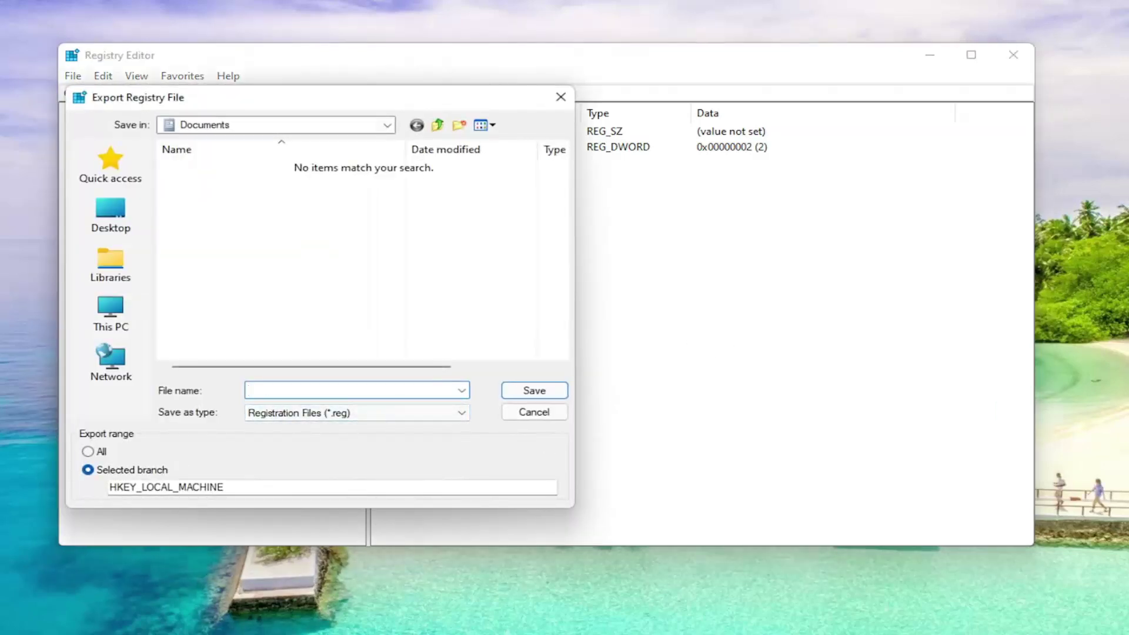
pyautogui.click(88, 453)
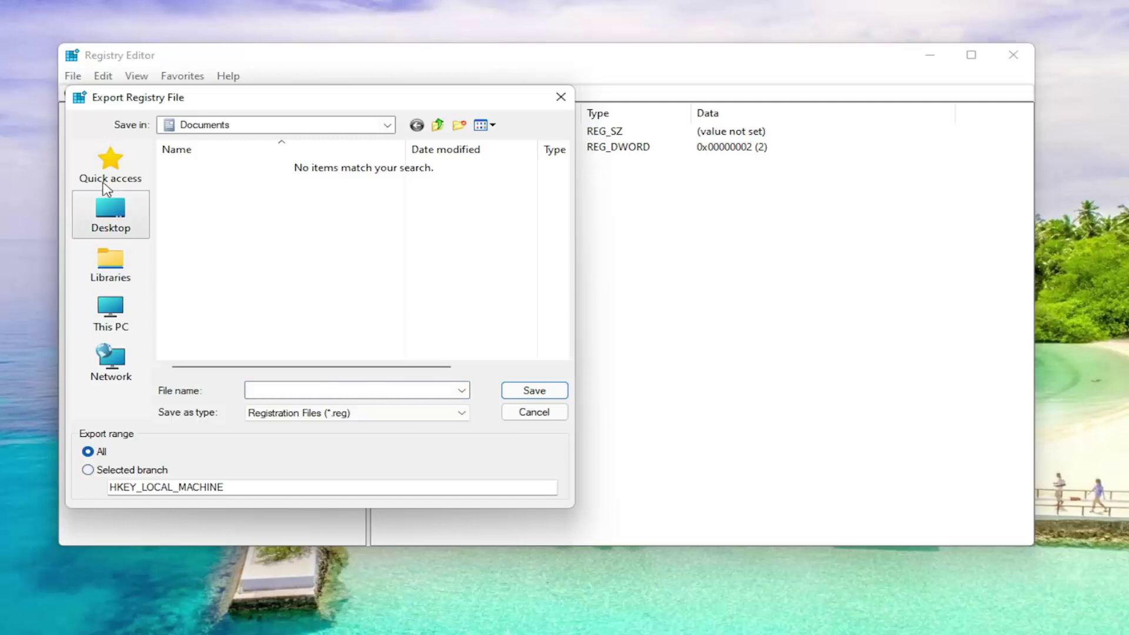
pyautogui.click(542, 412)
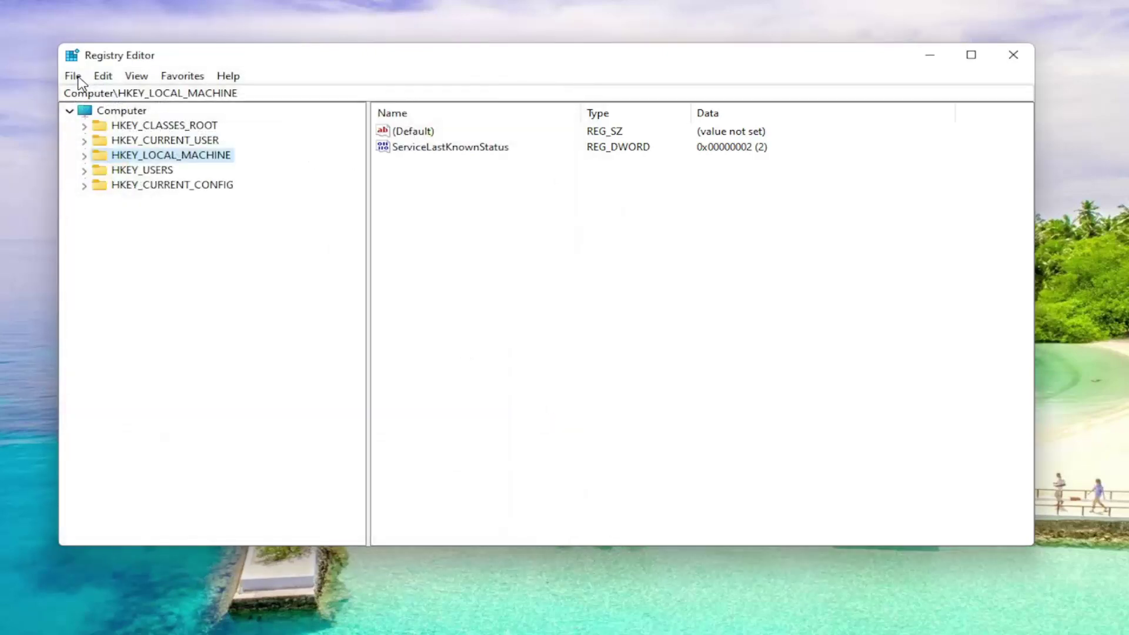
# Open the Import Registry File dialog and close it without importing.
pyautogui.click(73, 76)
pyautogui.click(112, 93)
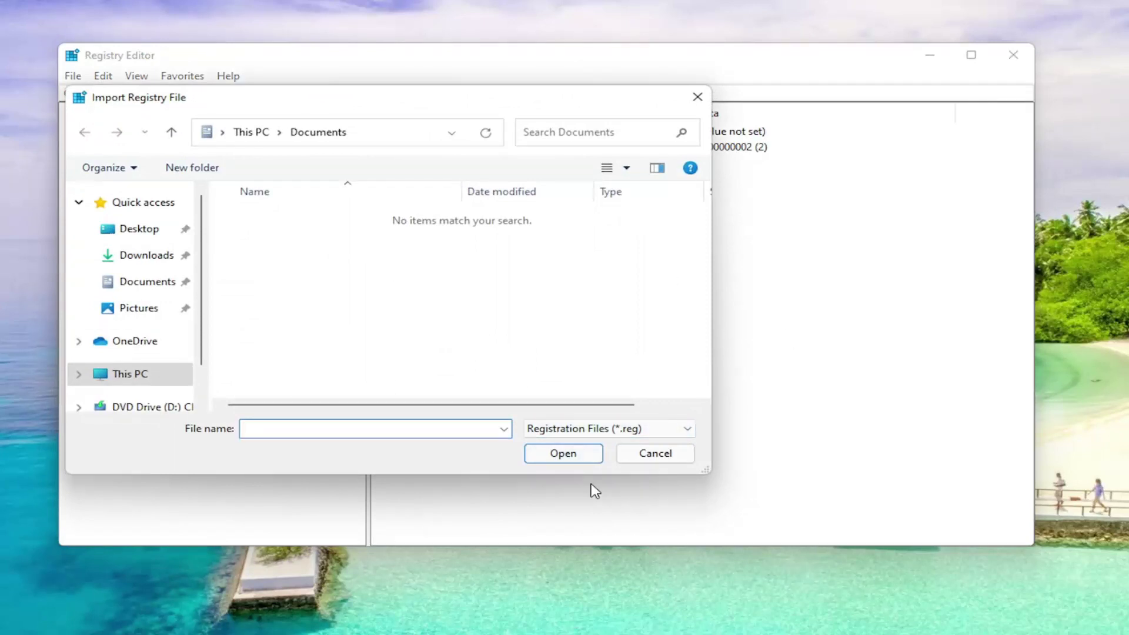
pyautogui.click(662, 456)
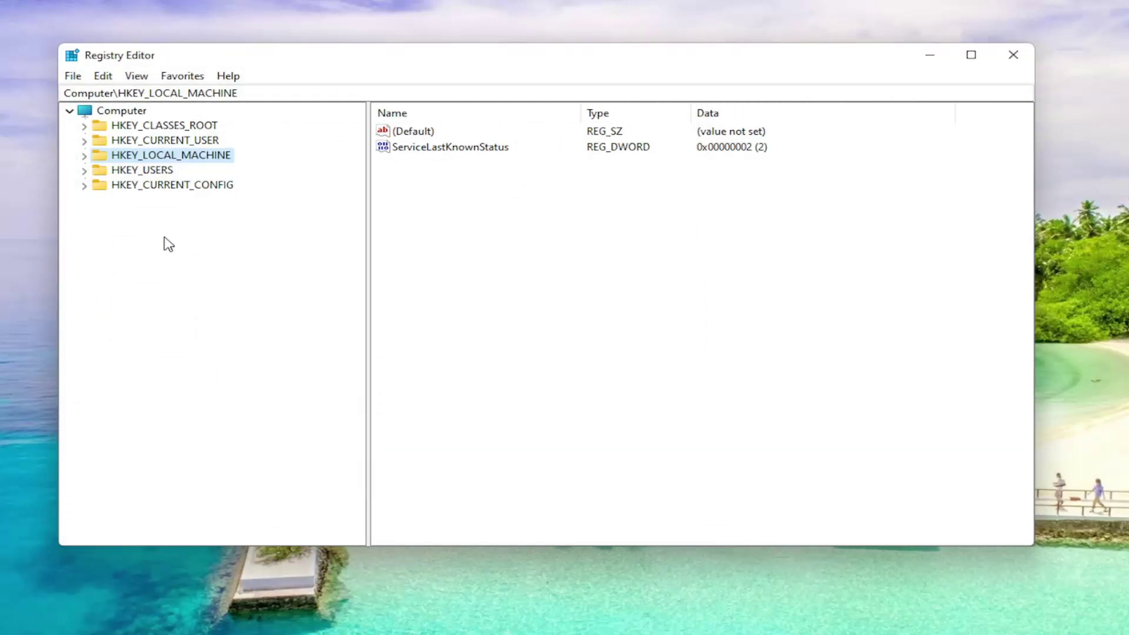
# Expand HKEY_CURRENT_USER > Software > Microsoft > Windows > CurrentVersion in the key tree.
pyautogui.doubleClick(157, 143)
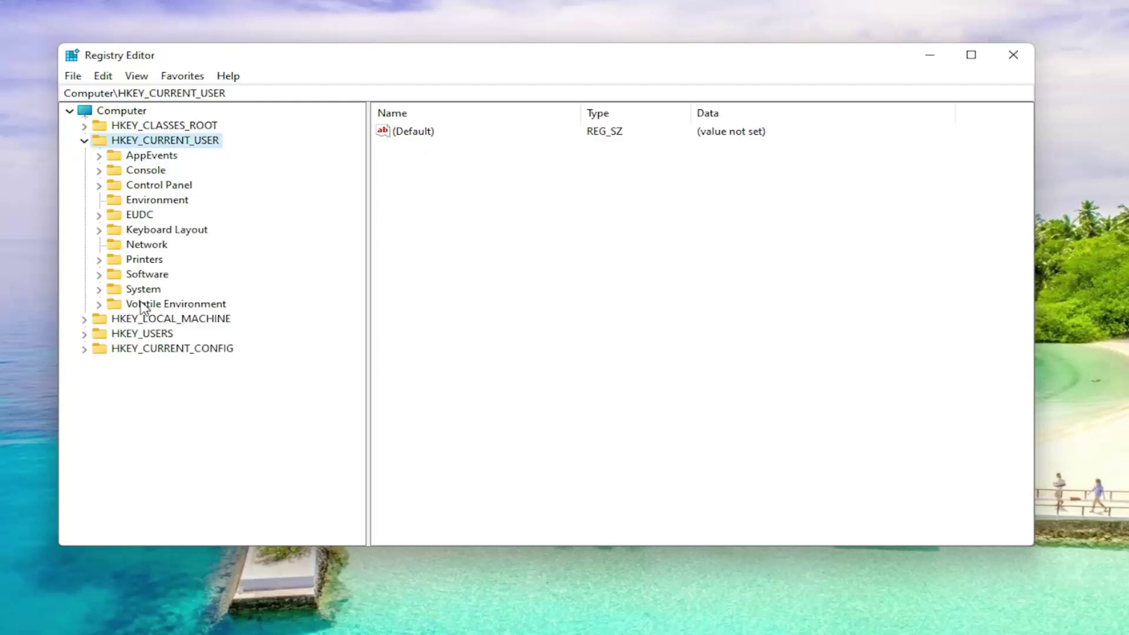
pyautogui.doubleClick(147, 275)
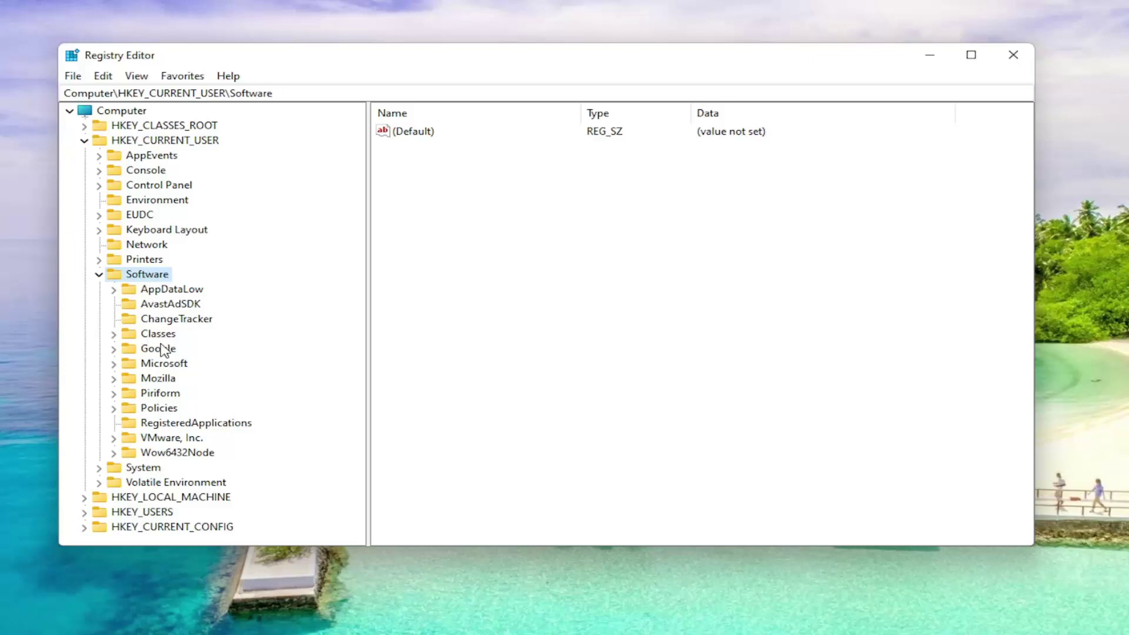
pyautogui.doubleClick(165, 364)
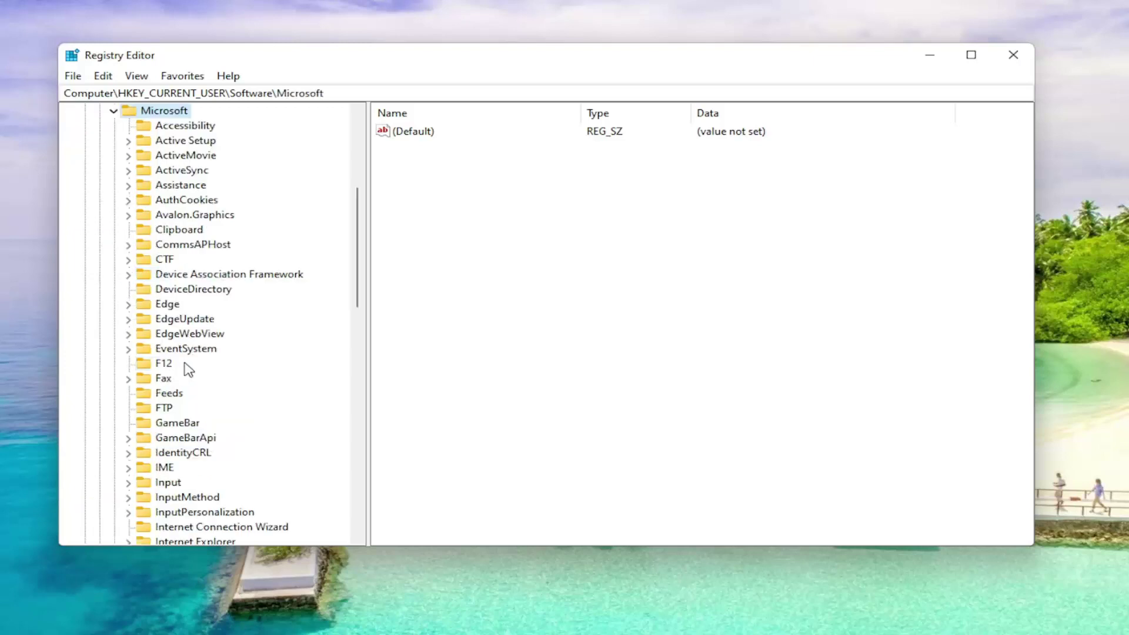
pyautogui.scroll(-8, 196, 352)
pyautogui.scroll(-7, 197, 351)
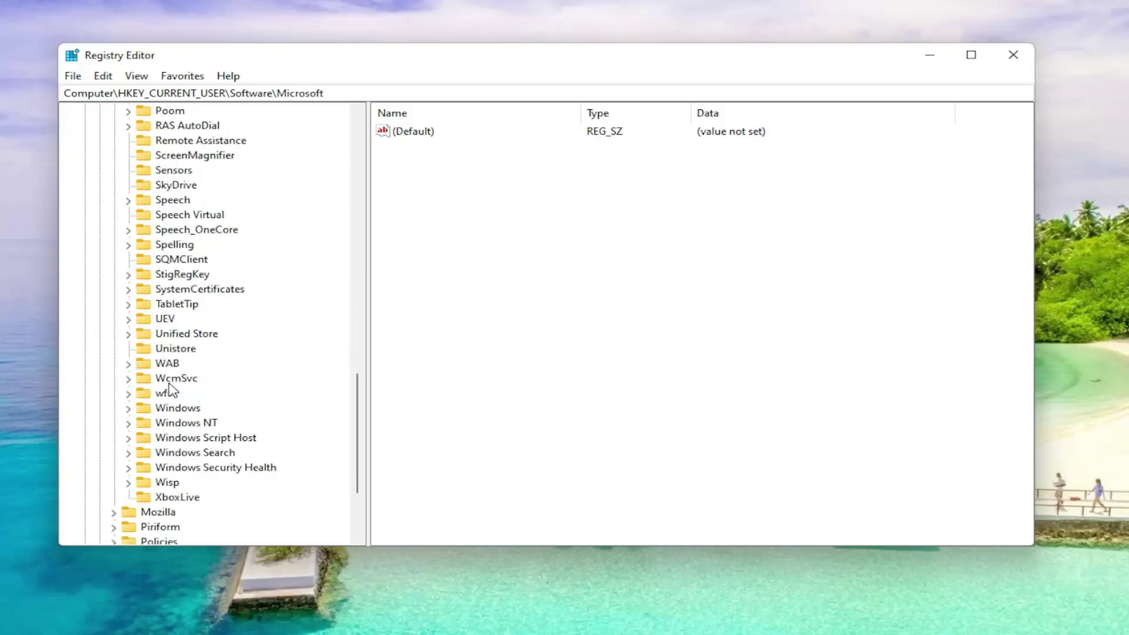
pyautogui.doubleClick(178, 410)
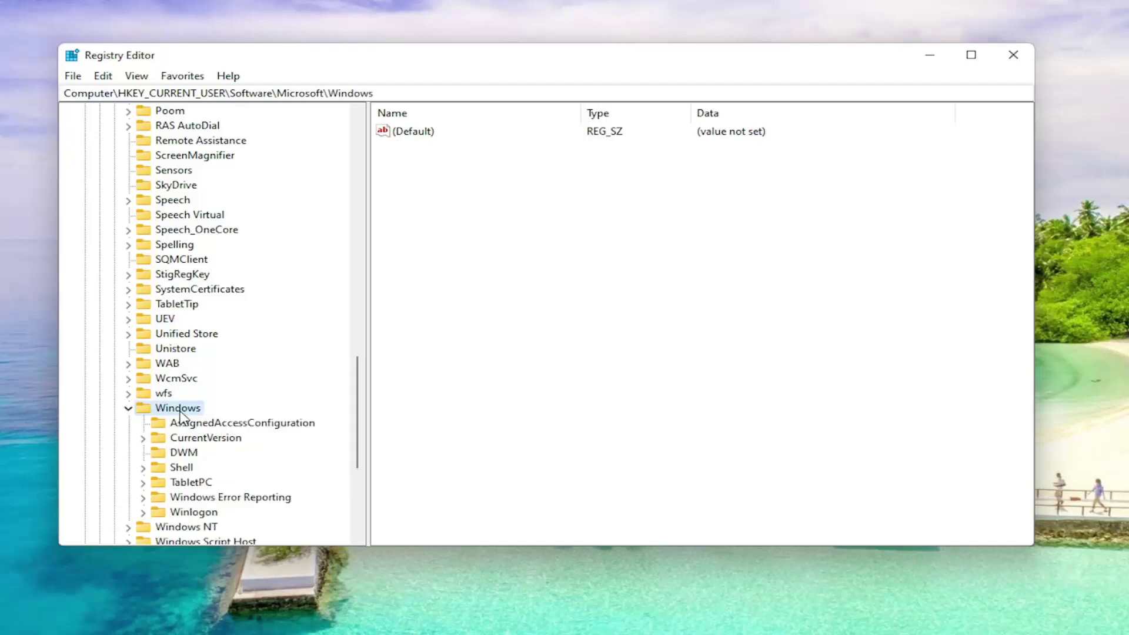
pyautogui.doubleClick(198, 442)
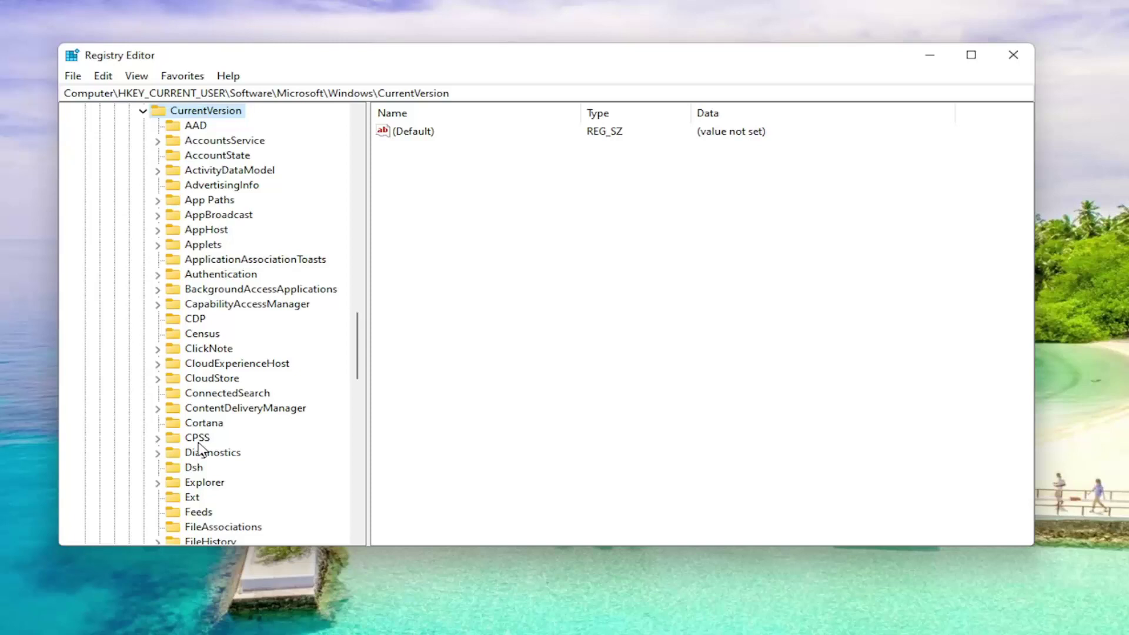
# Expand the Explorer key and select its User Shell Folders subkey.
pyautogui.scroll(-1, 200, 449)
pyautogui.click(200, 441)
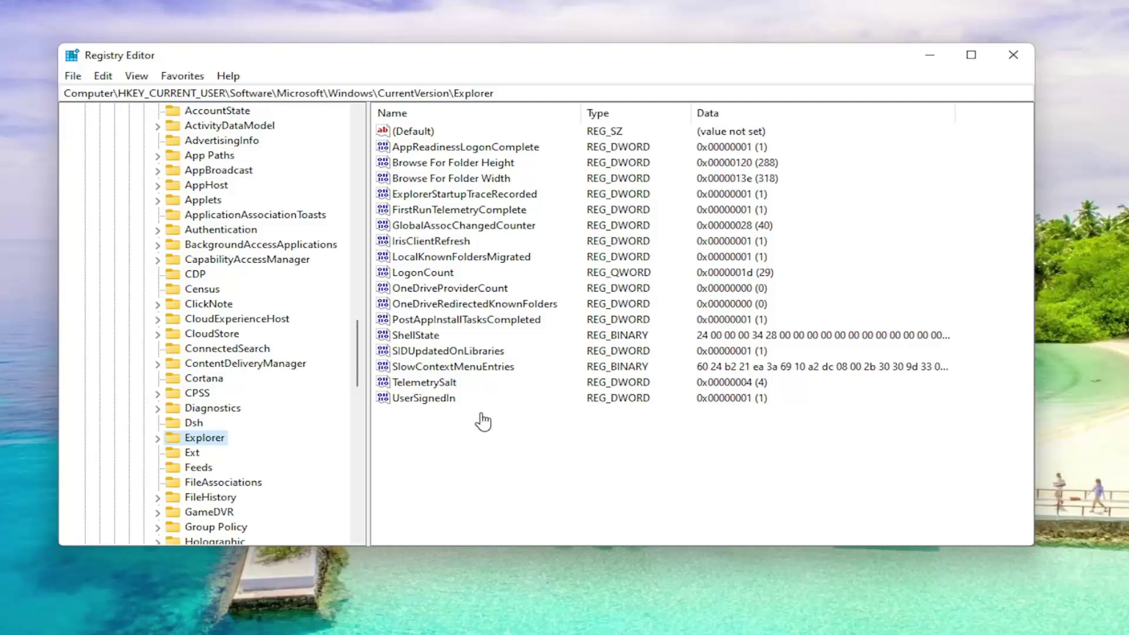
pyautogui.doubleClick(204, 443)
pyautogui.scroll(-4, 234, 377)
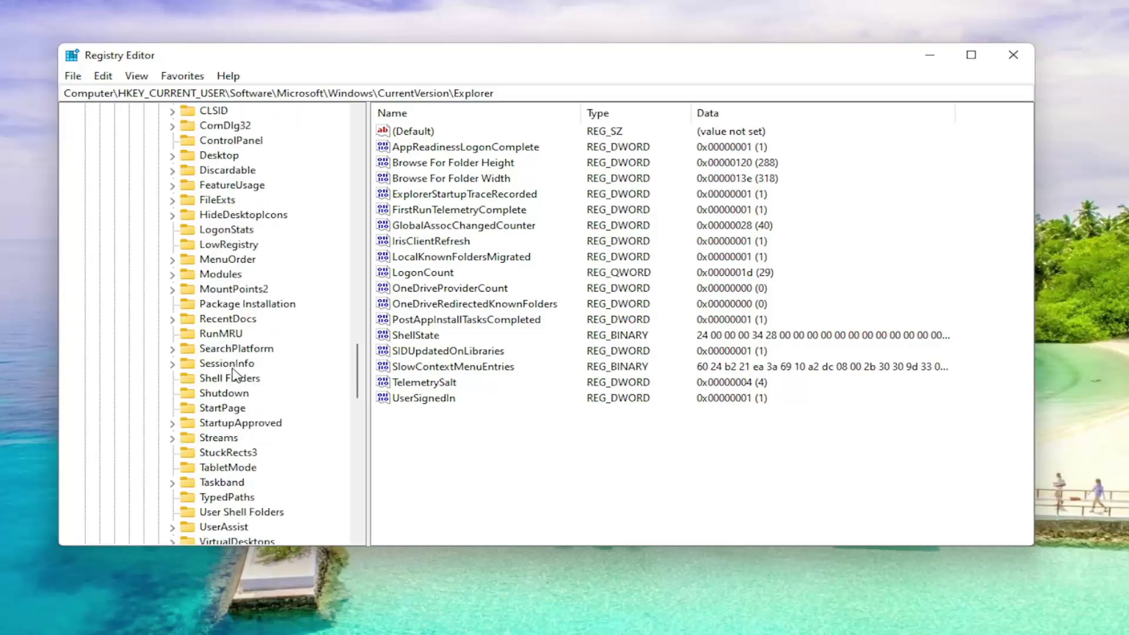
pyautogui.scroll(-2, 234, 376)
pyautogui.click(248, 427)
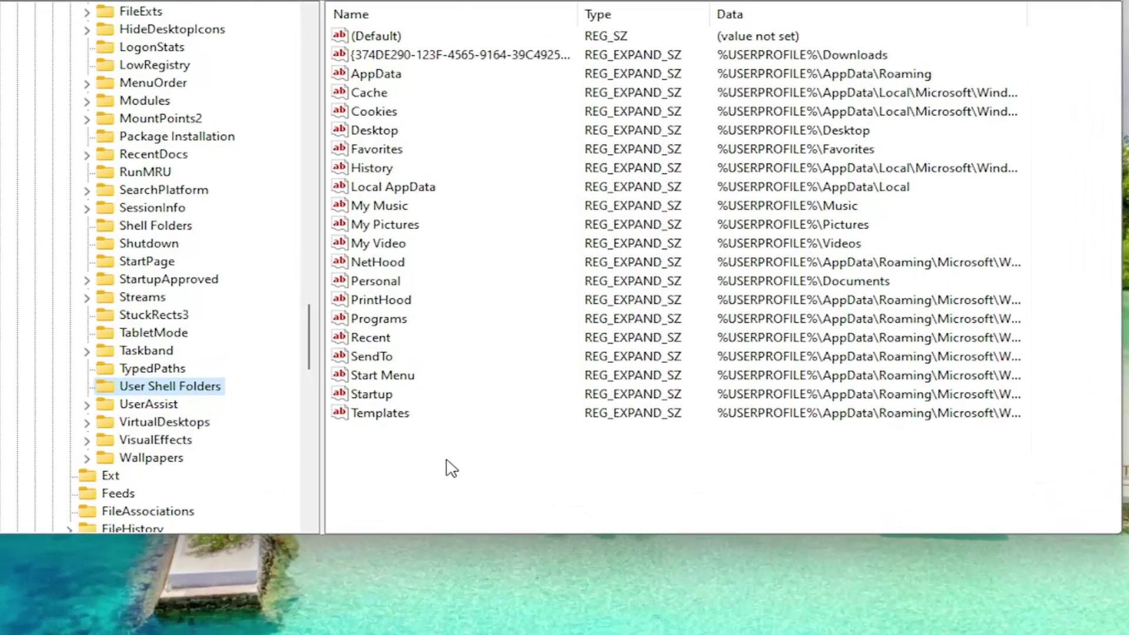
# Create a string value named {B7BEDE81-DF94-4682-A7D8-57A52620B86F}, removing the pasted 'Find ' prefix, and open it.
pyautogui.rightClick(451, 469)
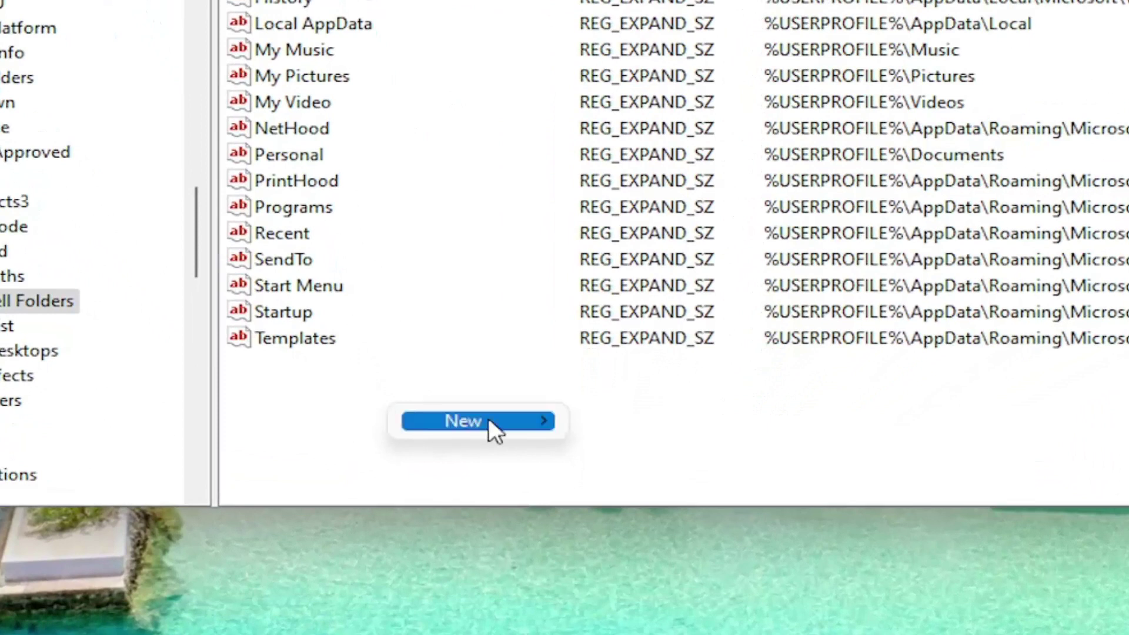
pyautogui.moveTo(520, 470)
pyautogui.click(679, 464)
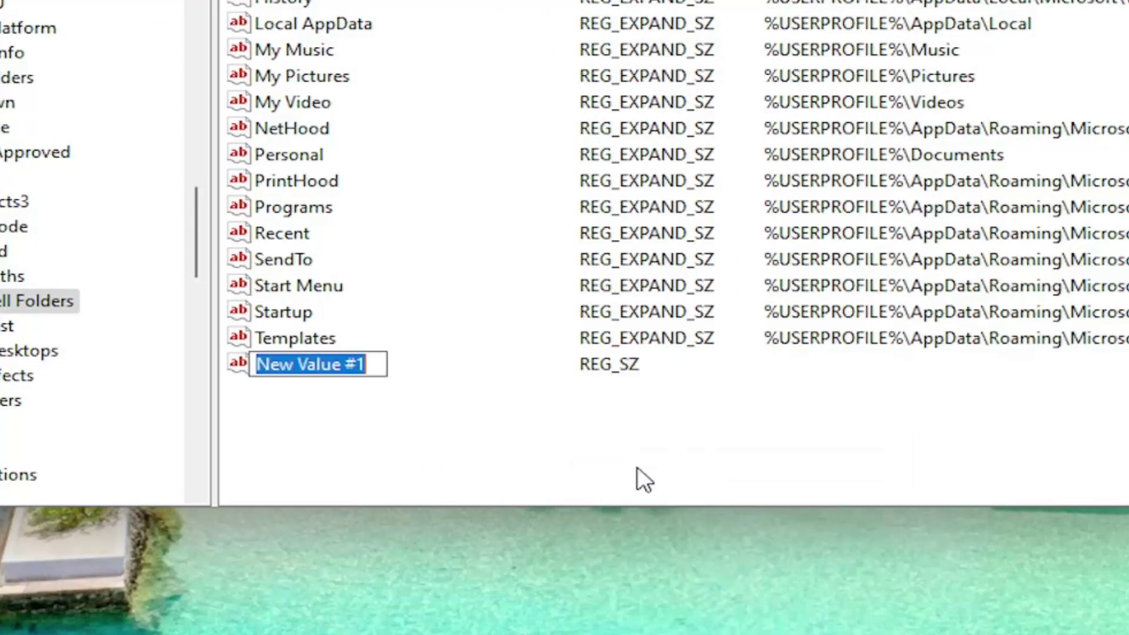
pyautogui.write('Find {B7BEDE81-DF94-4682-A7D8-57A52620B86F}')
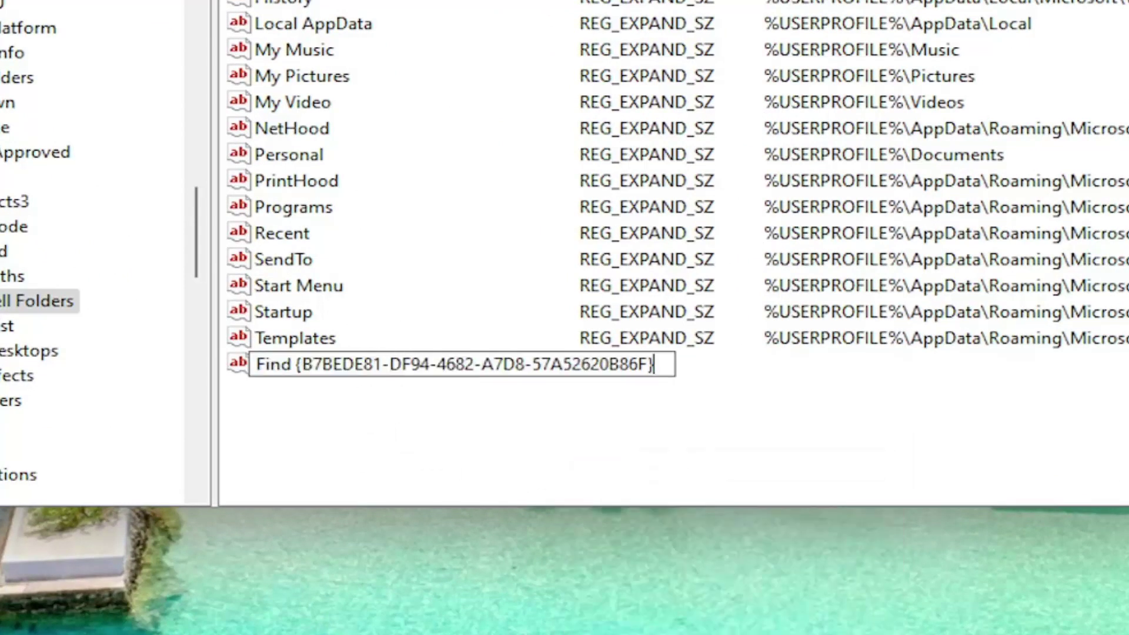
pyautogui.press('Home')
pyautogui.hotkey('ctrl', 'shift', 'Right')
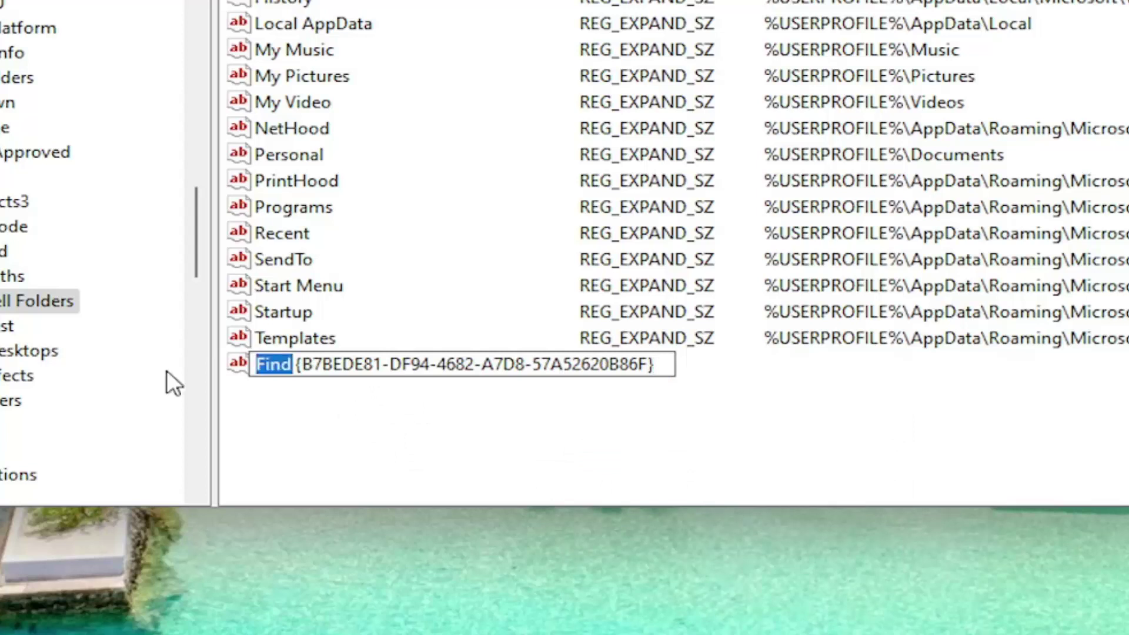
pyautogui.press('Delete')
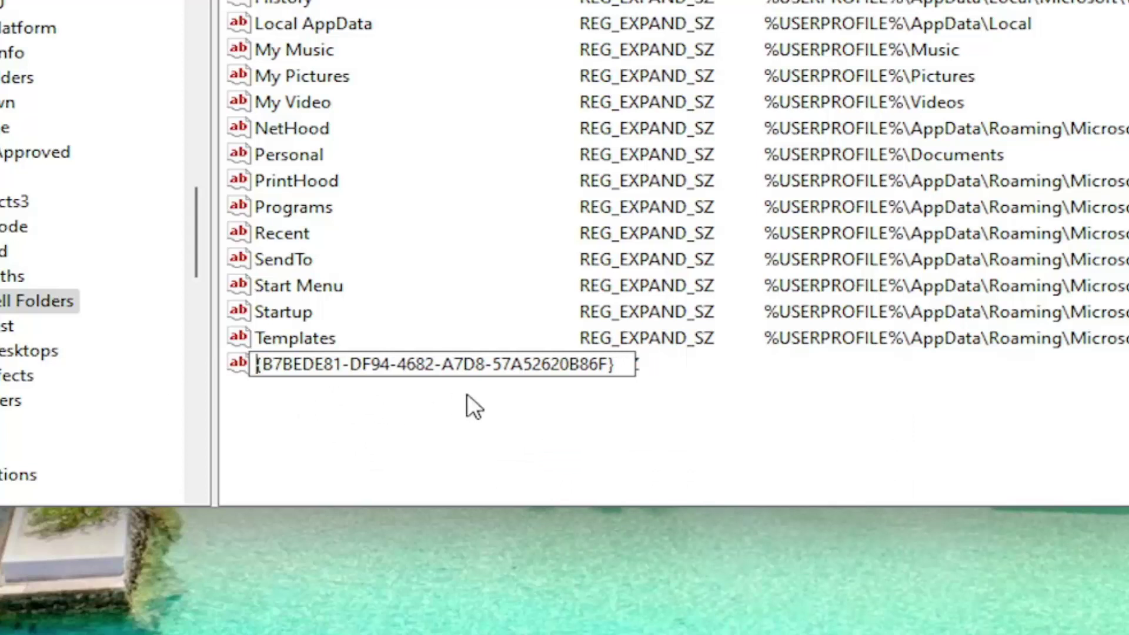
pyautogui.press('Return')
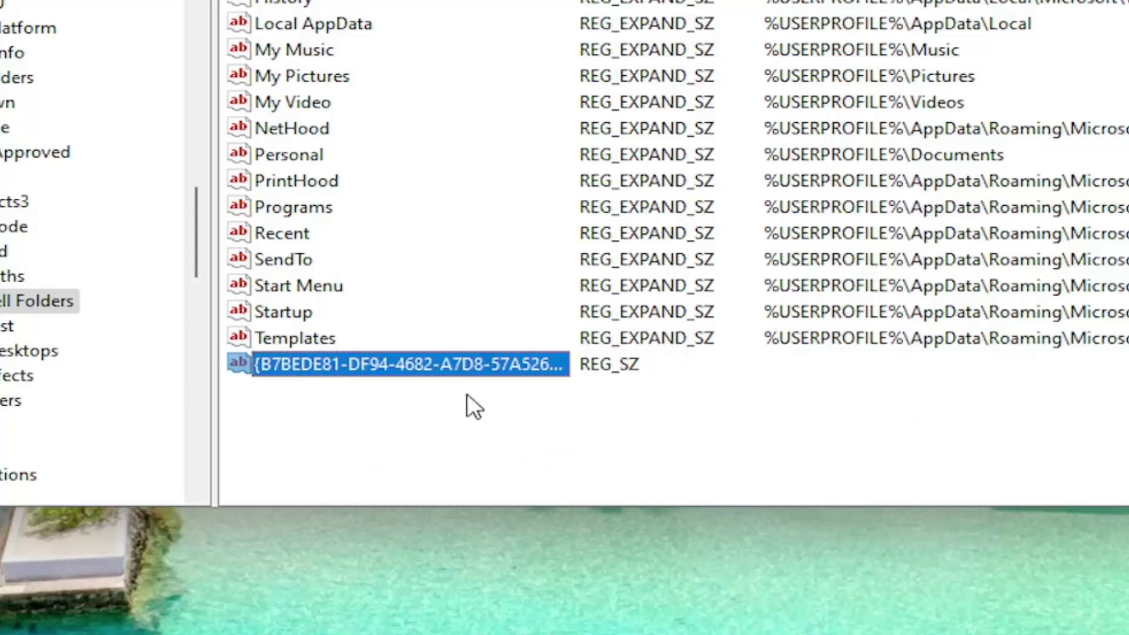
pyautogui.doubleClick(372, 365)
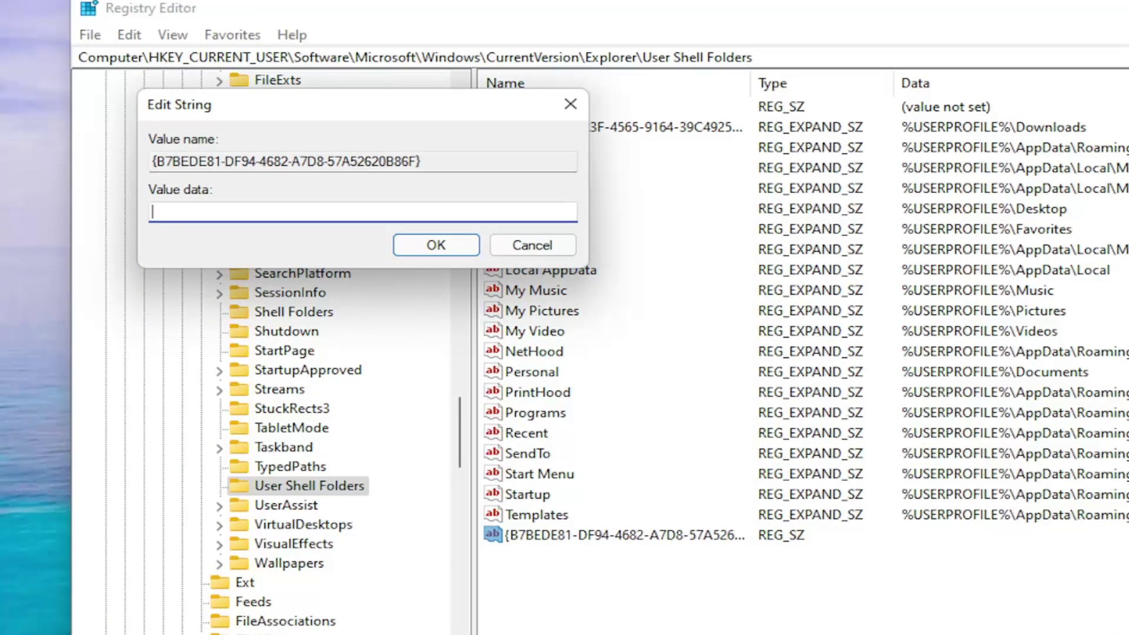
# Enter %USERPROFILE%\Pictures\Screenshots as the value data and confirm.
pyautogui.write('%USERPROFILE%\\Pictures\\Screenshots')
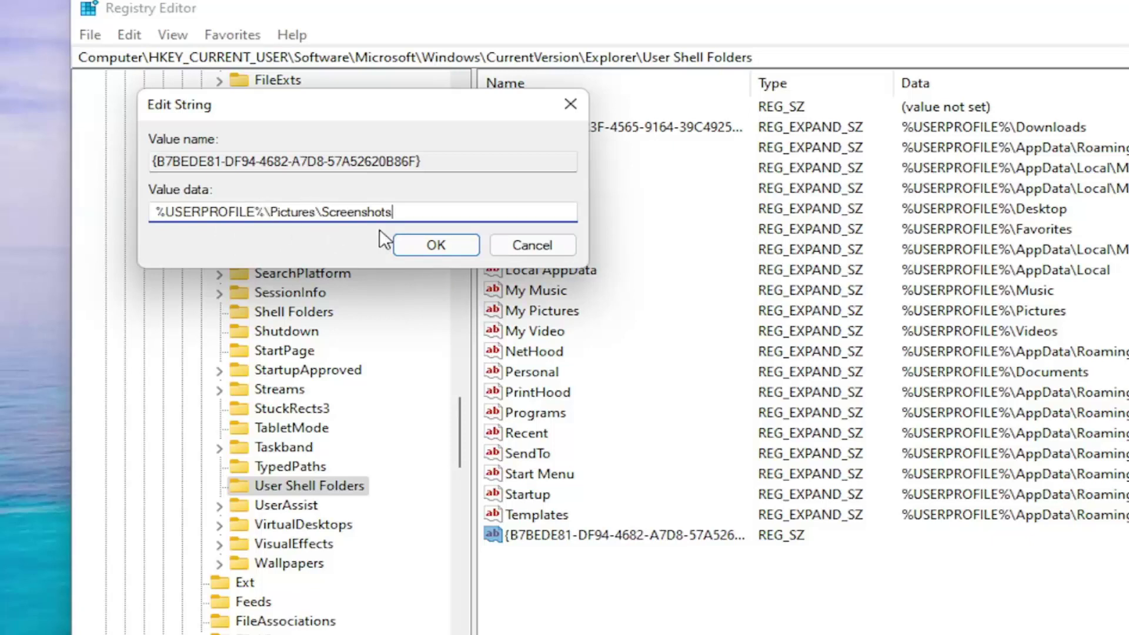
pyautogui.click(432, 246)
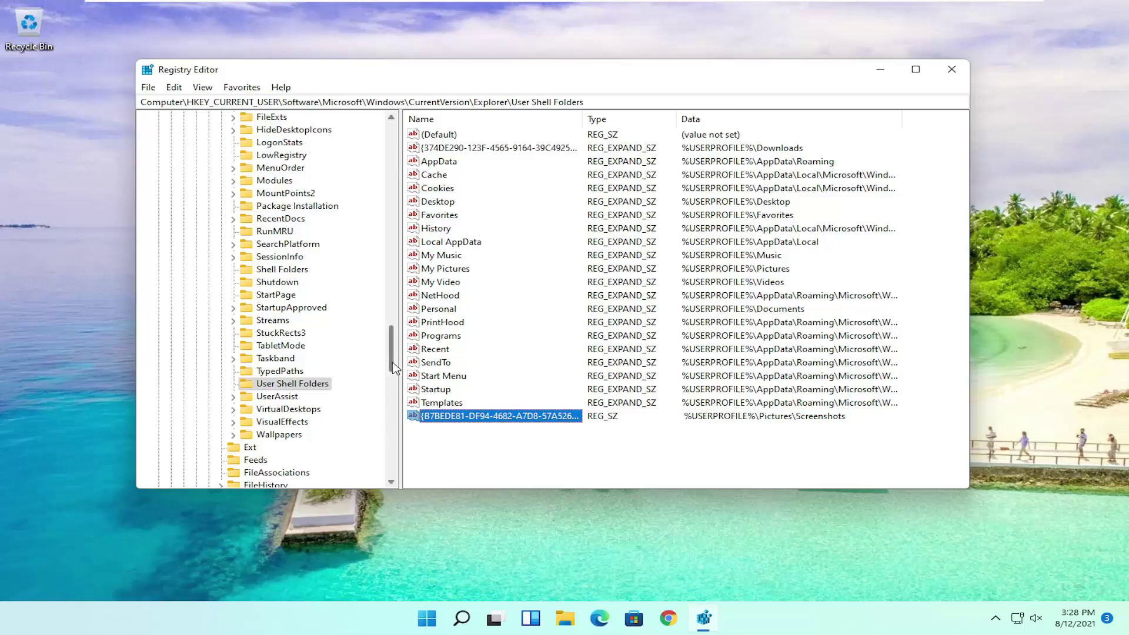
# Collapse CurrentVersion, Windows, Microsoft, Software and HKEY_CURRENT_USER, then close Registry Editor.
pyautogui.moveTo(393, 369); pyautogui.dragTo(391, 303)
pyautogui.click(207, 257)
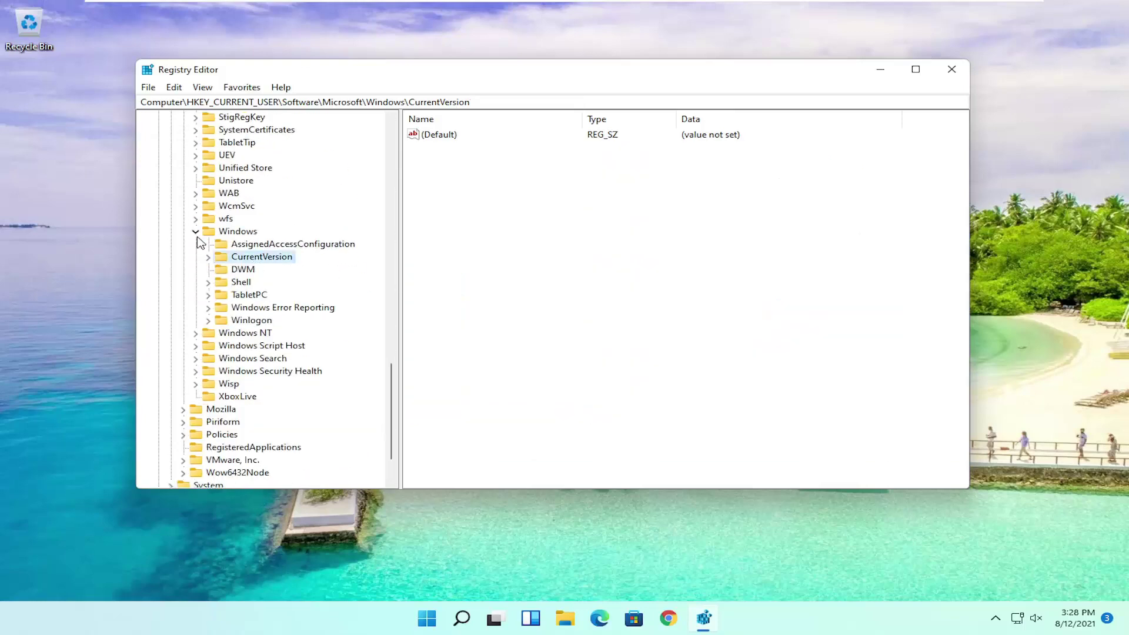
pyautogui.click(196, 233)
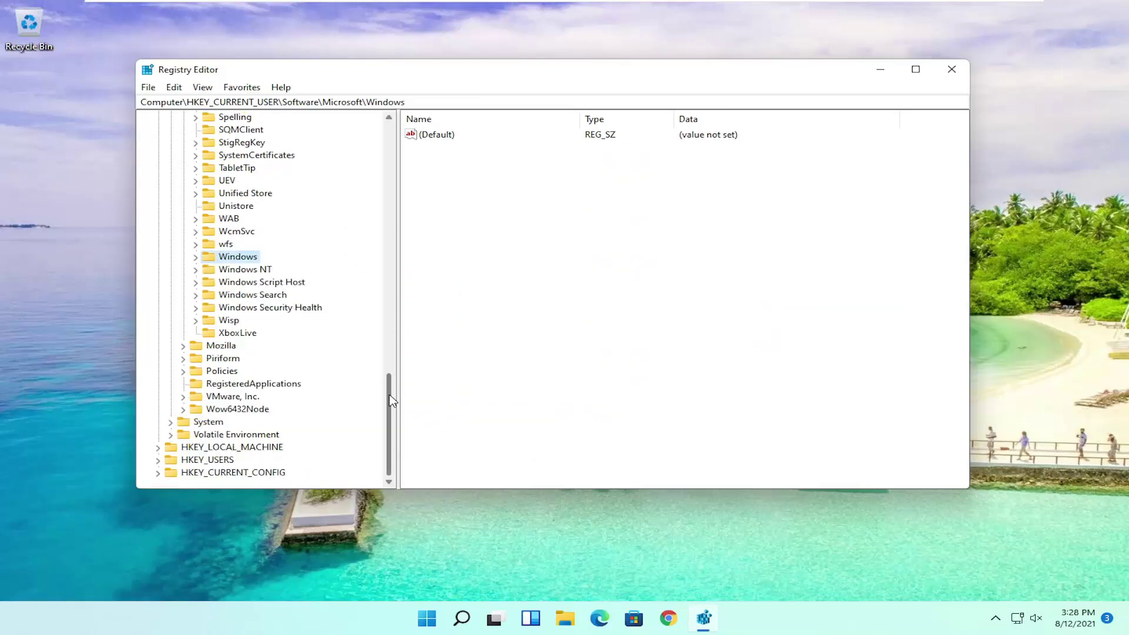
pyautogui.moveTo(393, 401); pyautogui.dragTo(393, 153)
pyautogui.click(183, 333)
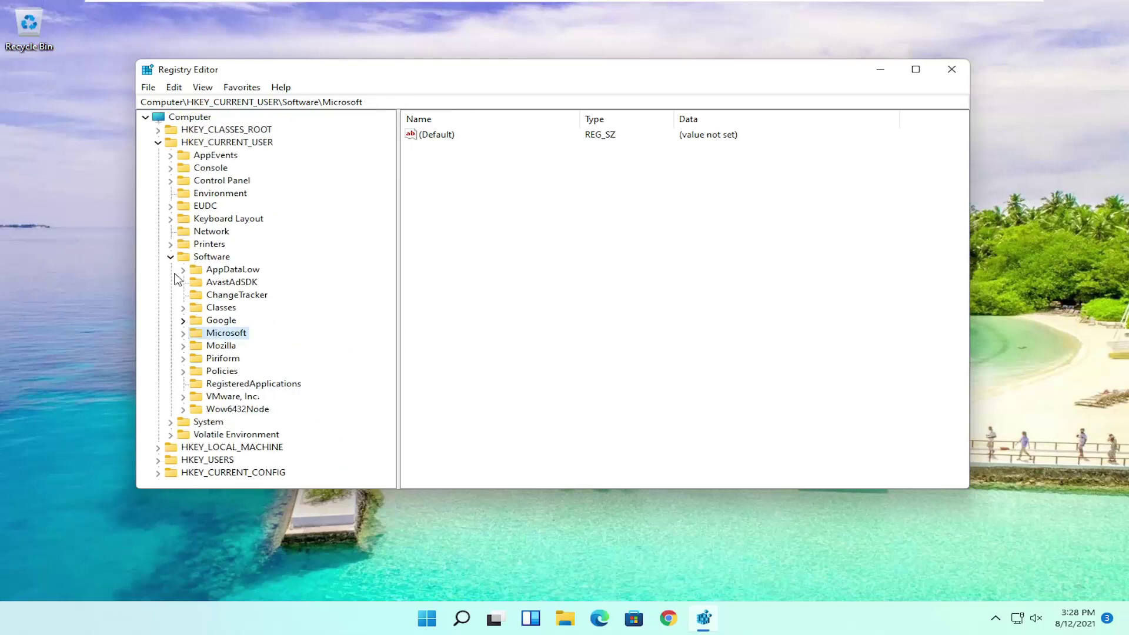
pyautogui.click(170, 257)
pyautogui.click(158, 142)
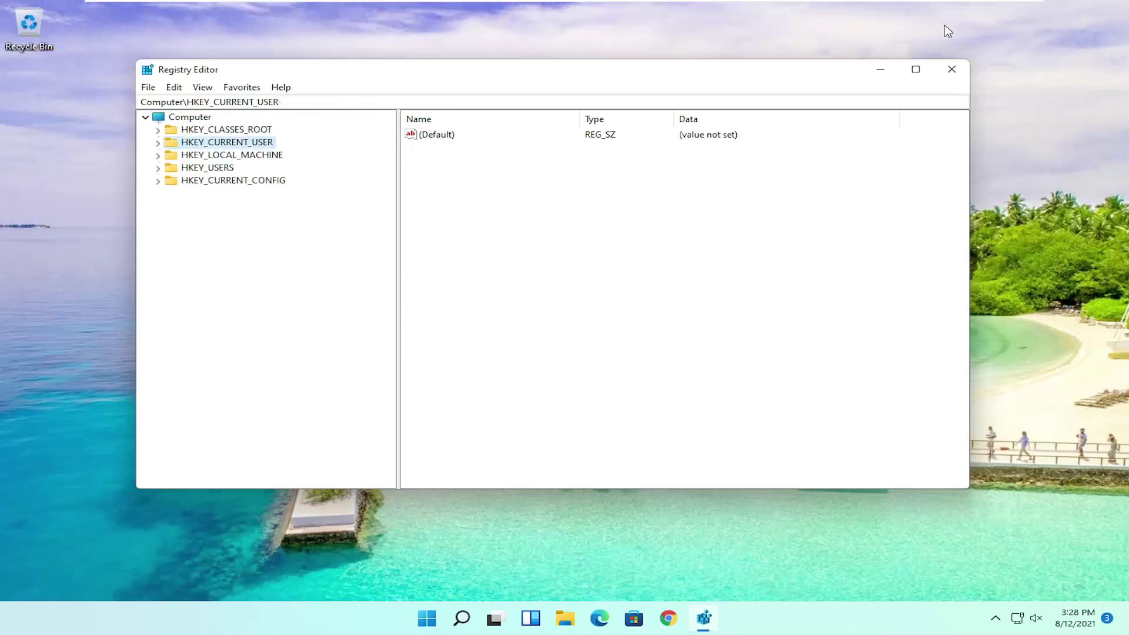
pyautogui.click(947, 77)
# Show the Start quick-links menu's Shut down or sign out submenu with Restart.
pyautogui.rightClick(444, 618)
pyautogui.moveTo(480, 564)
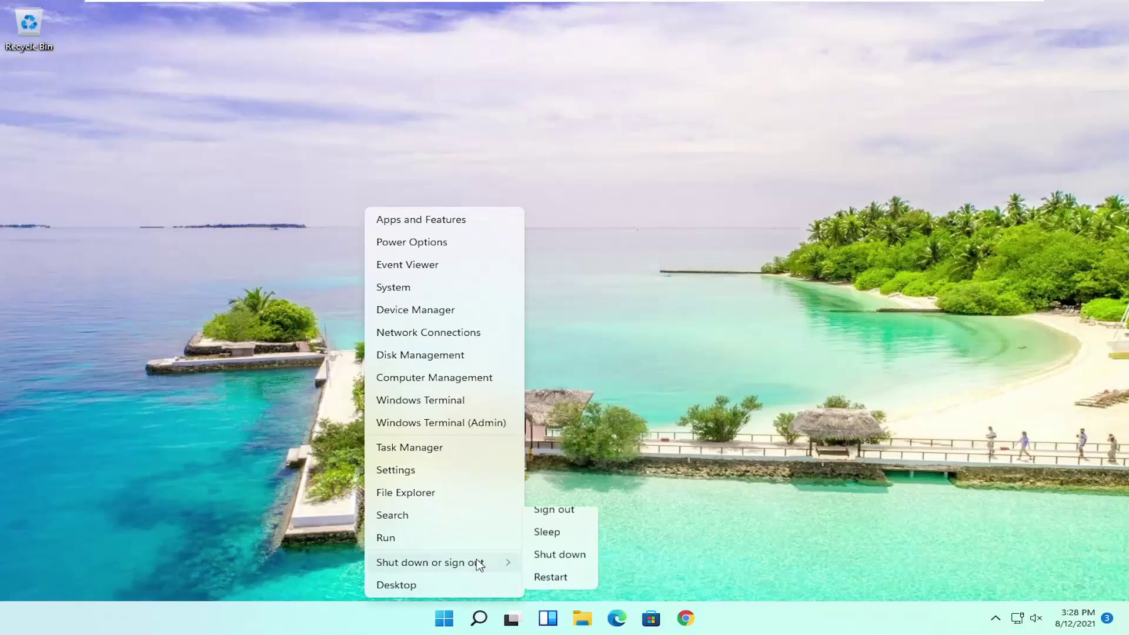